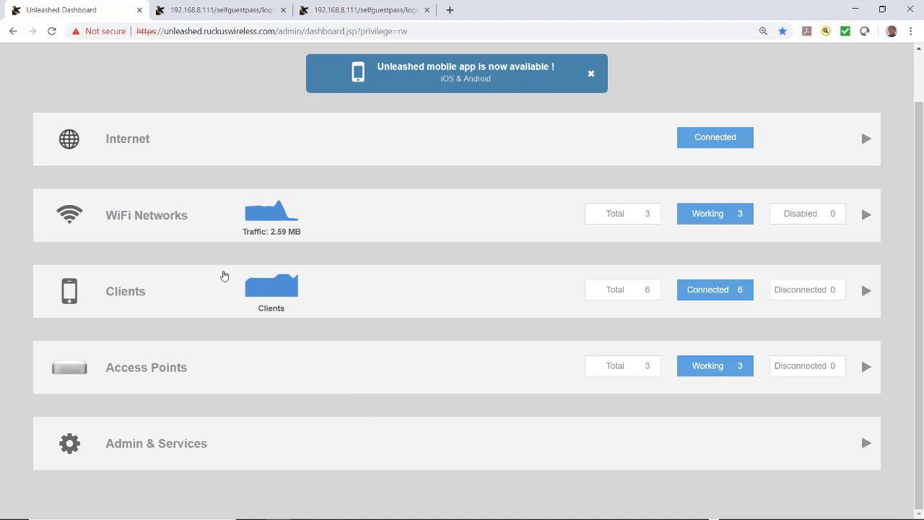
Step: Expand WiFi Networks and open the Create WLAN dialog, ready to enter a name
left_click(115, 219)
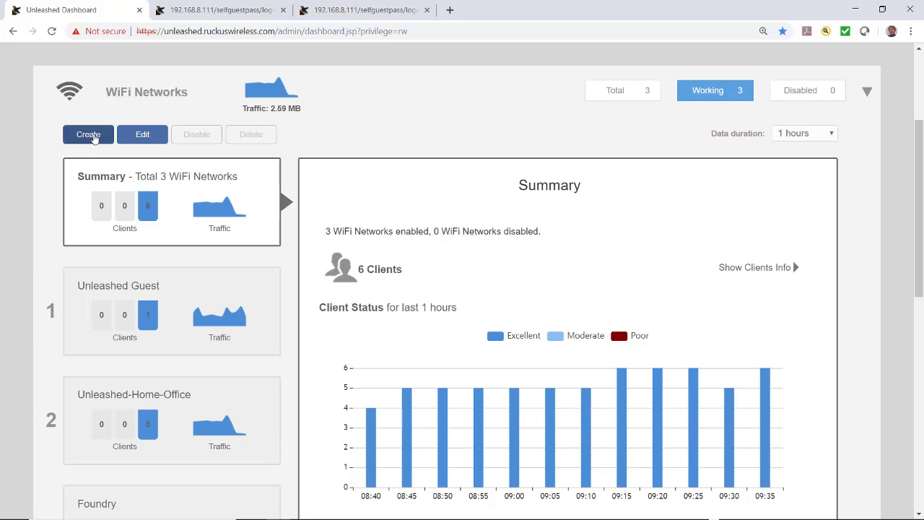
left_click(88, 135)
left_click(356, 210)
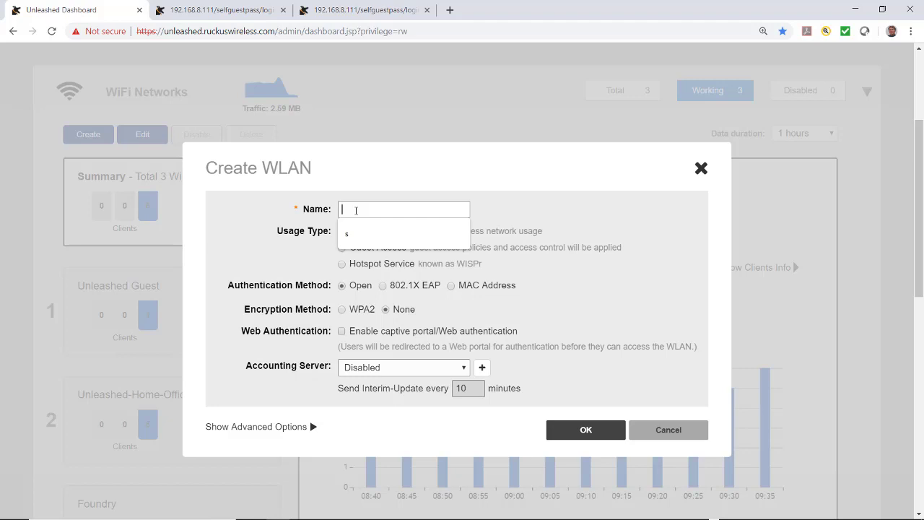
Step: Name the WLAN 'Guest WiFi Shared PW' with the Guest Access usage type
type("Guest WiFi Shared PW")
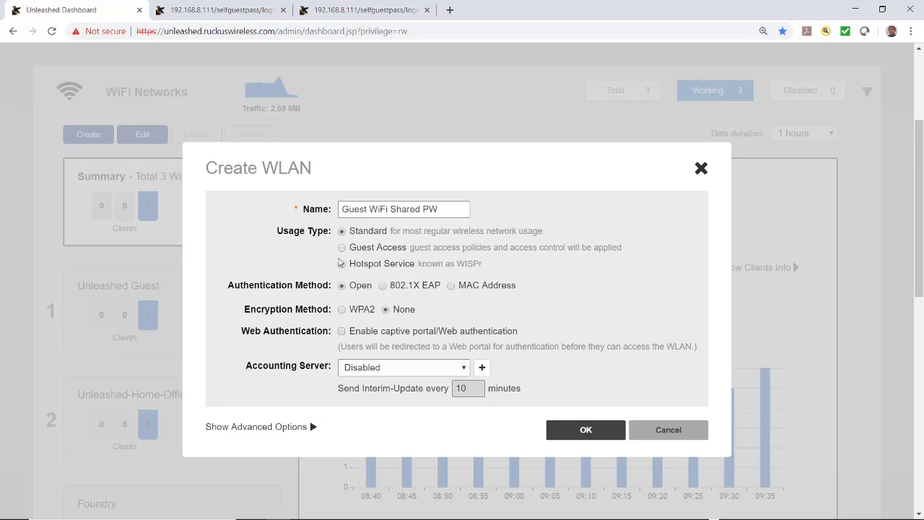
left_click(343, 248)
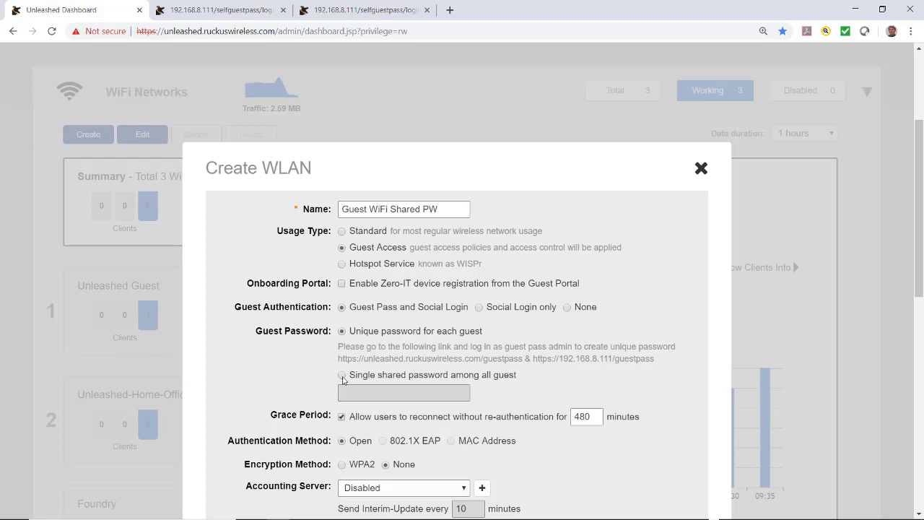
Step: Use a single shared password among all guests and enter the shared password
left_click(342, 376)
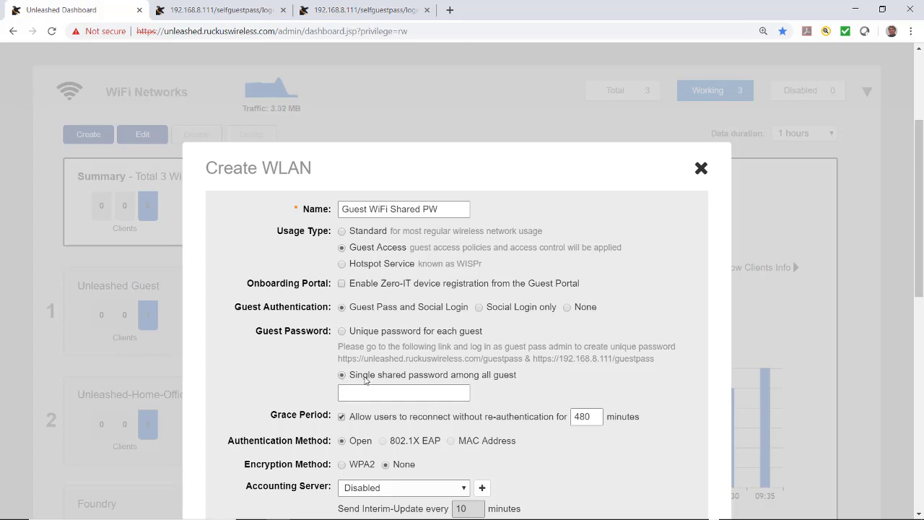
type("guest1234")
left_click(487, 401)
Step: Turn off the Grace Period and show the advanced WLAN options
scroll(247, 379, "down", 2)
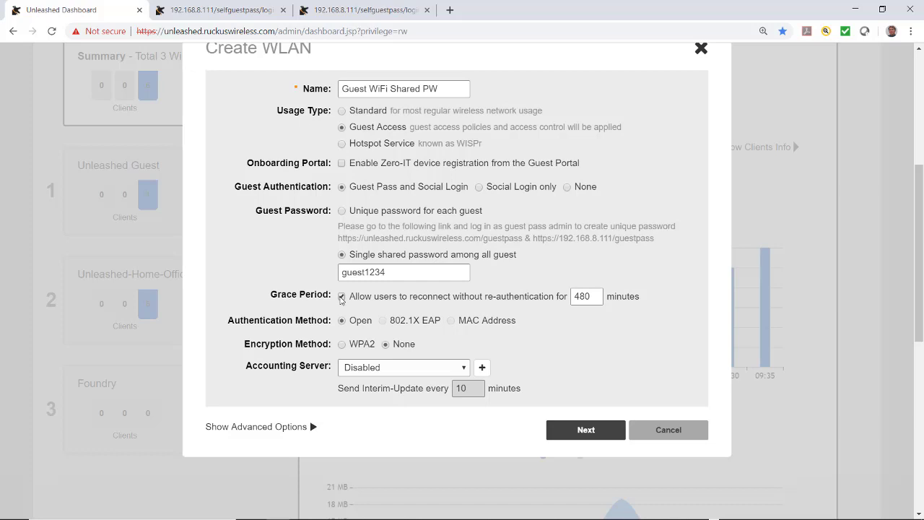
left_click(341, 297)
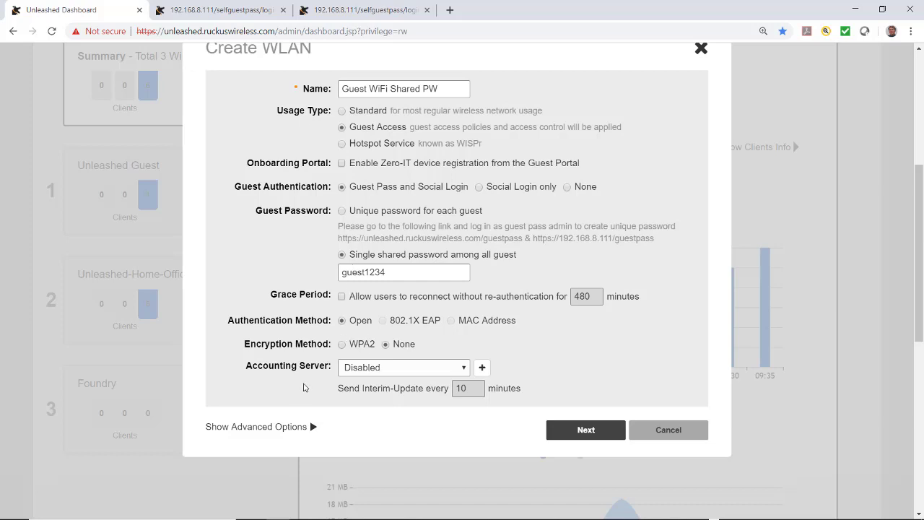
left_click(256, 426)
scroll(253, 431, "down", 4)
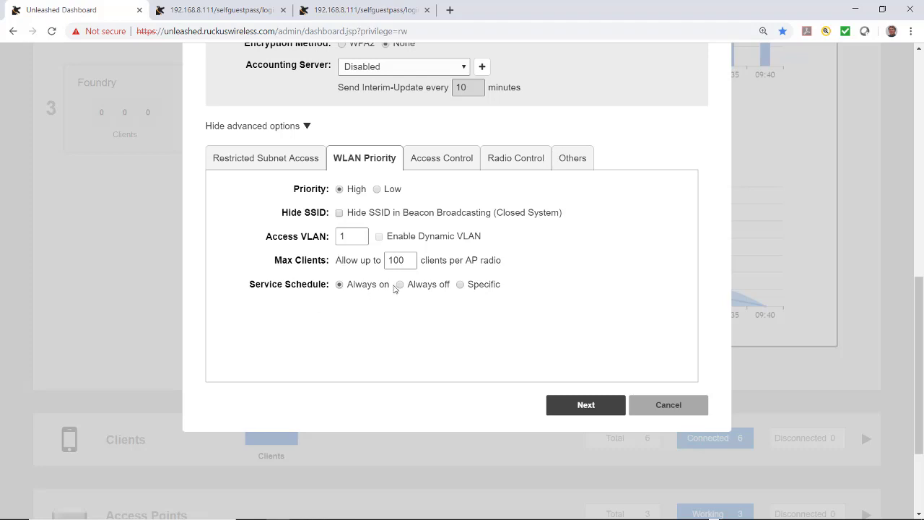
left_click(461, 286)
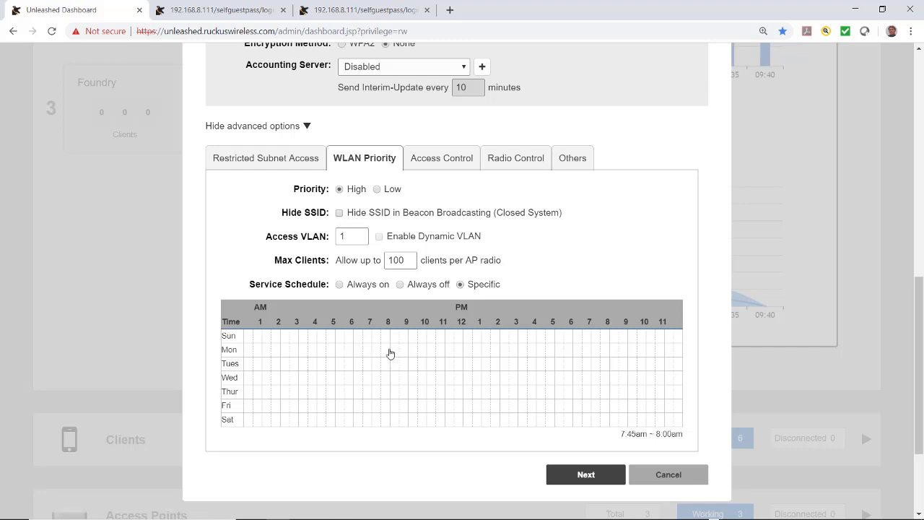
left_click_drag(390, 339, 574, 343)
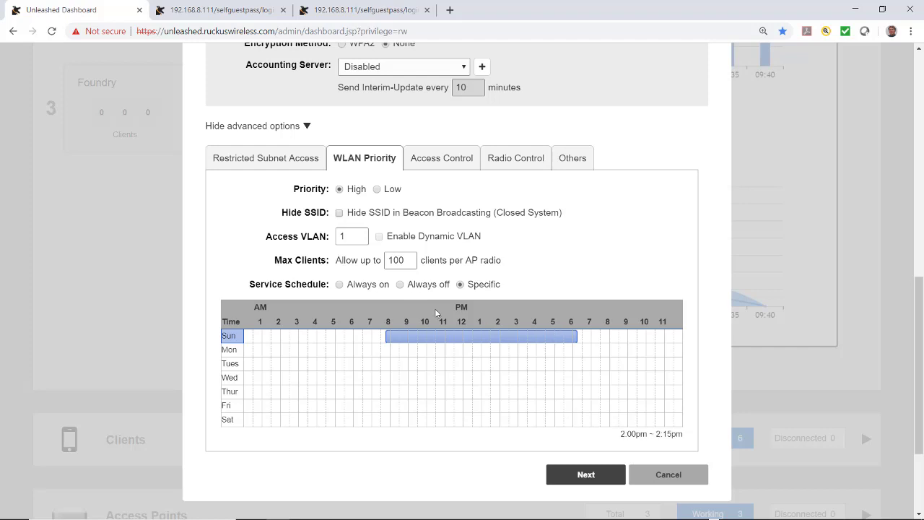
left_click(340, 285)
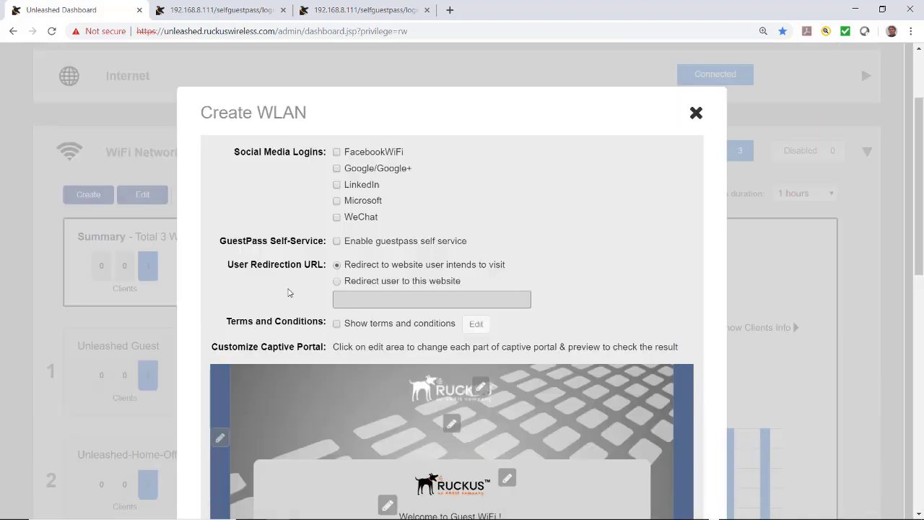
scroll(289, 292, "down", 1)
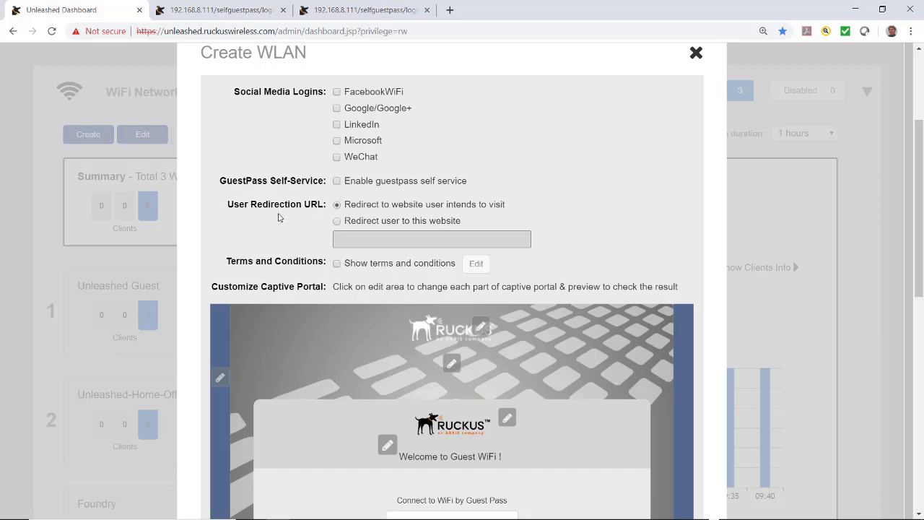
left_click(336, 220)
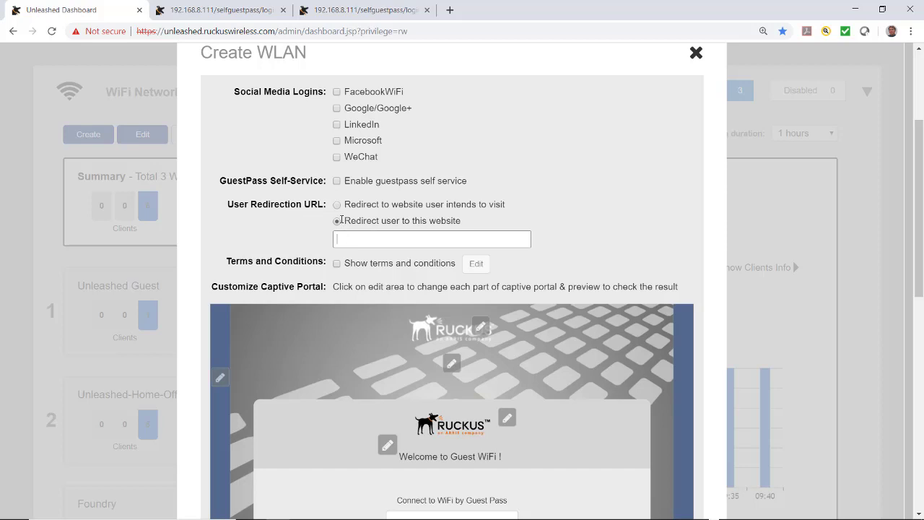
type("www.ruckuswireless.com")
scroll(333, 206, "down", 2)
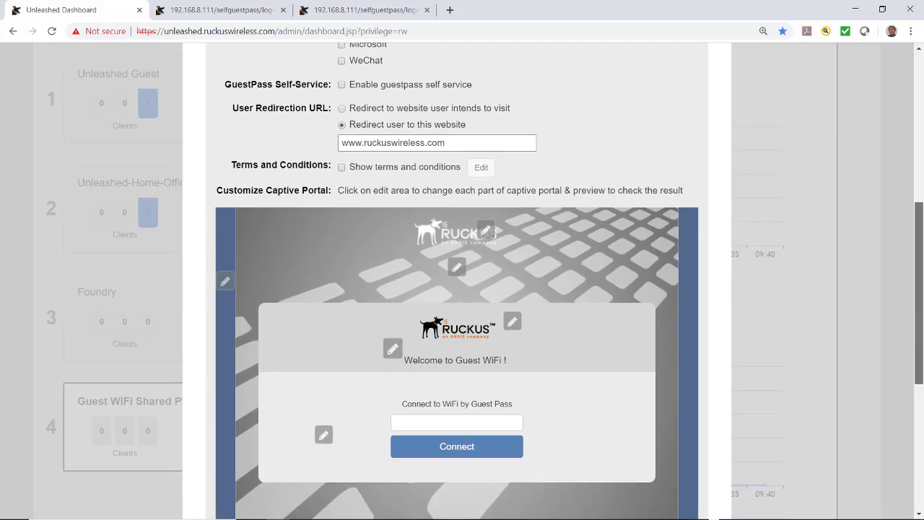
scroll(922, 334, "down", 3)
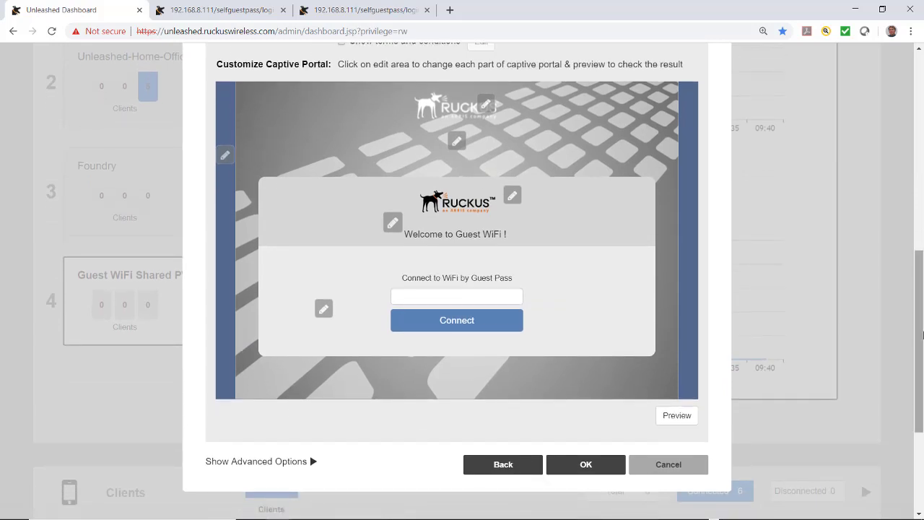
Step: Replace the captive portal banner with the uploaded Art logo.png image
left_click(505, 108)
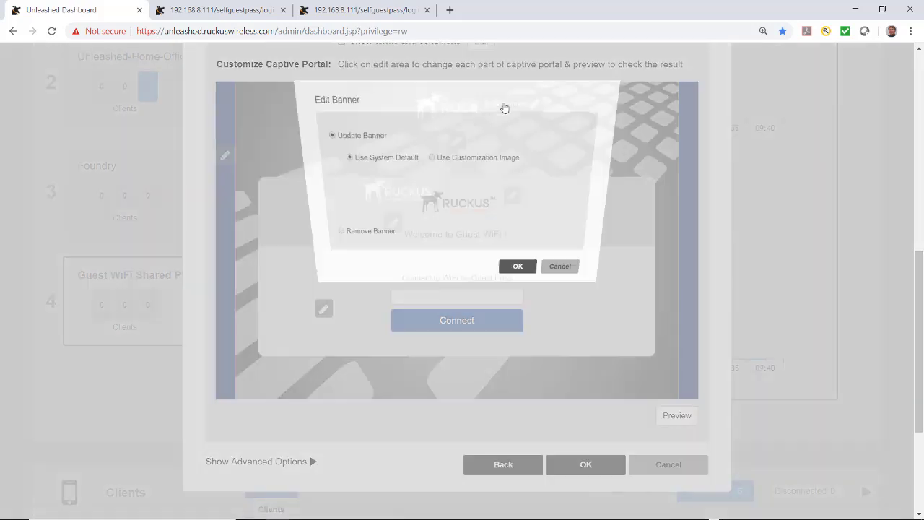
left_click(479, 149)
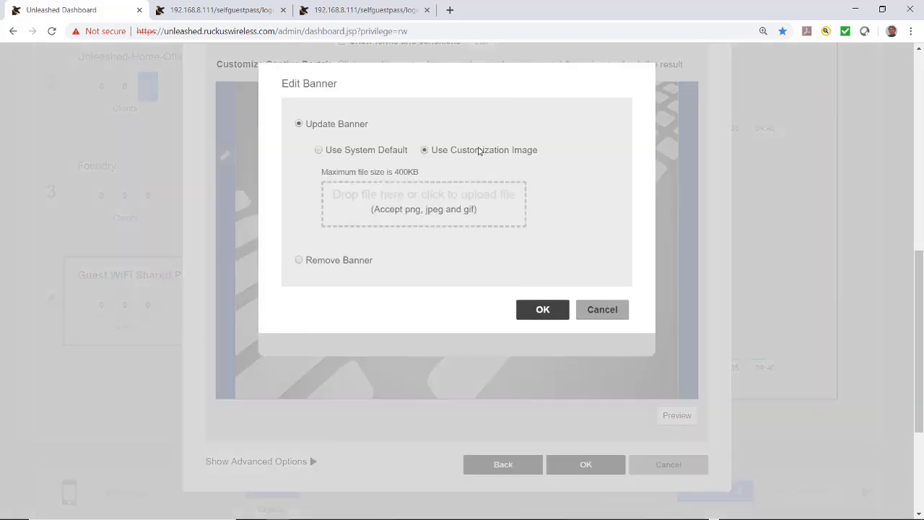
left_click(422, 206)
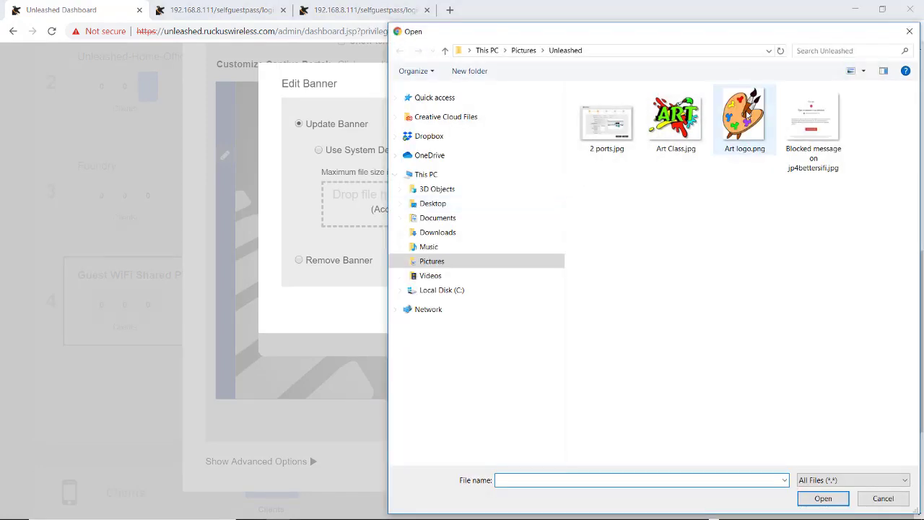
left_click(750, 112)
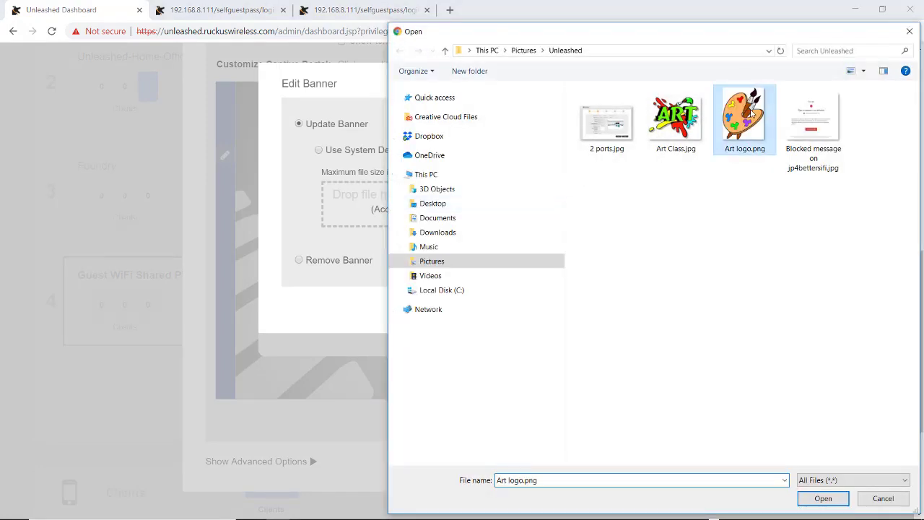
left_click(823, 498)
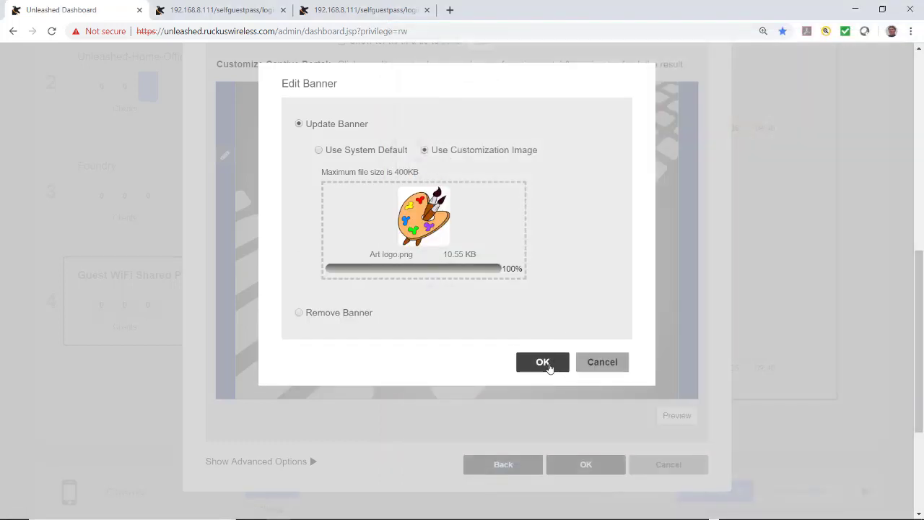
left_click(546, 365)
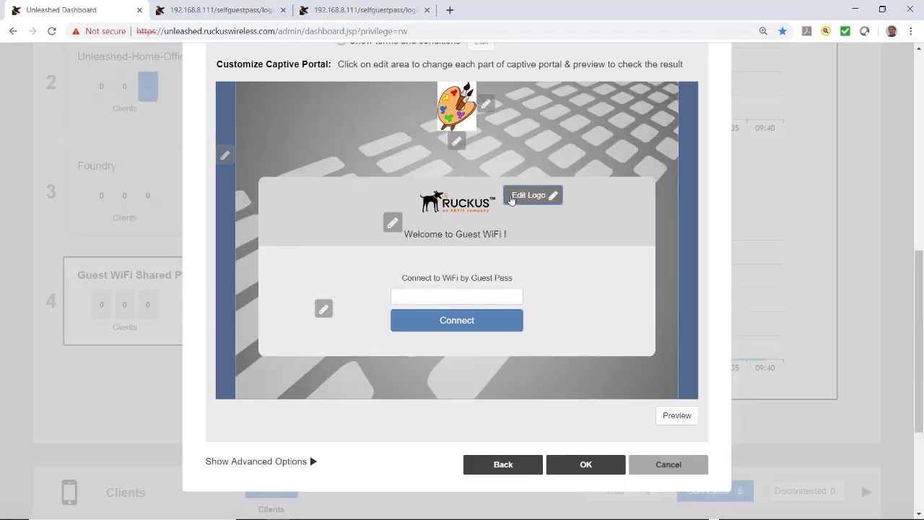
Step: Upload Art Class.jpg as the captive portal's logo
left_click(511, 200)
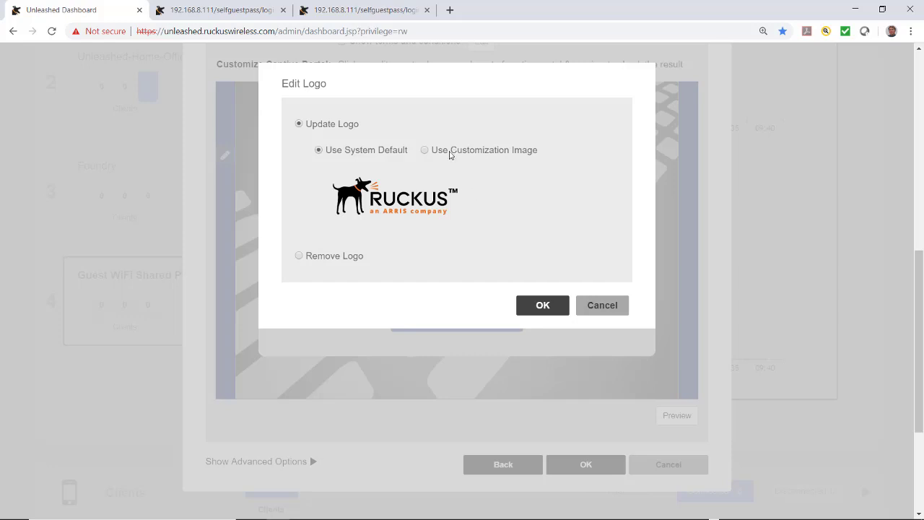
left_click(450, 151)
left_click(425, 203)
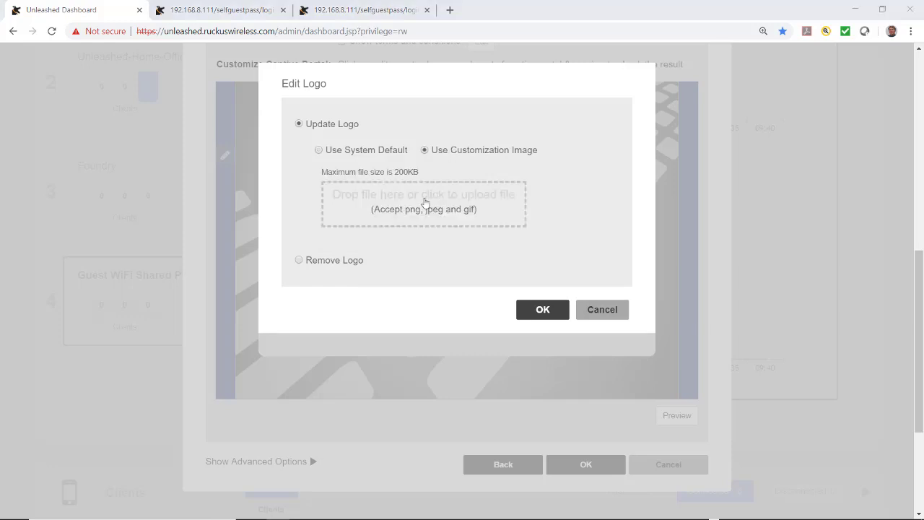
left_click(670, 130)
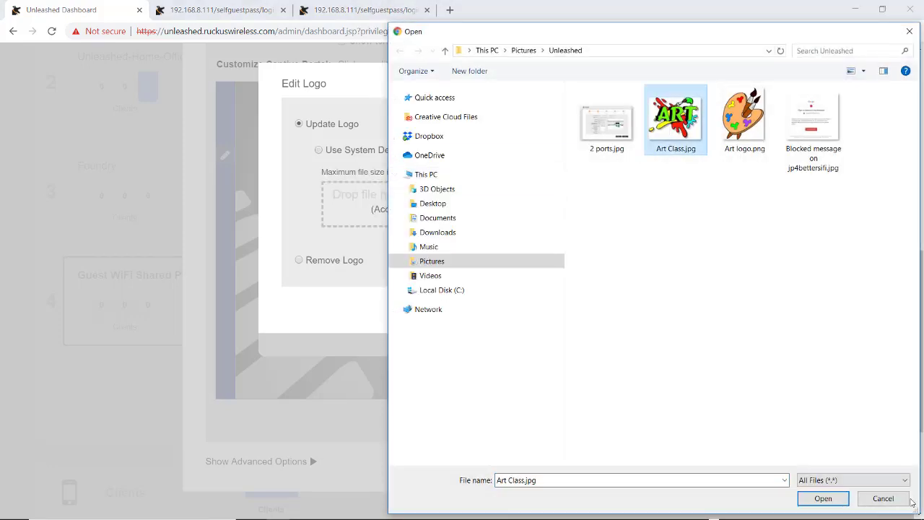
left_click(843, 503)
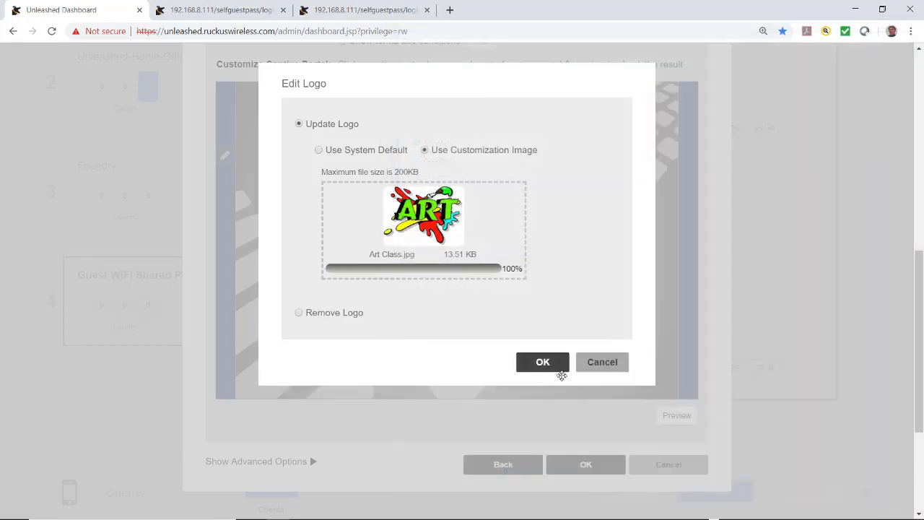
left_click(543, 363)
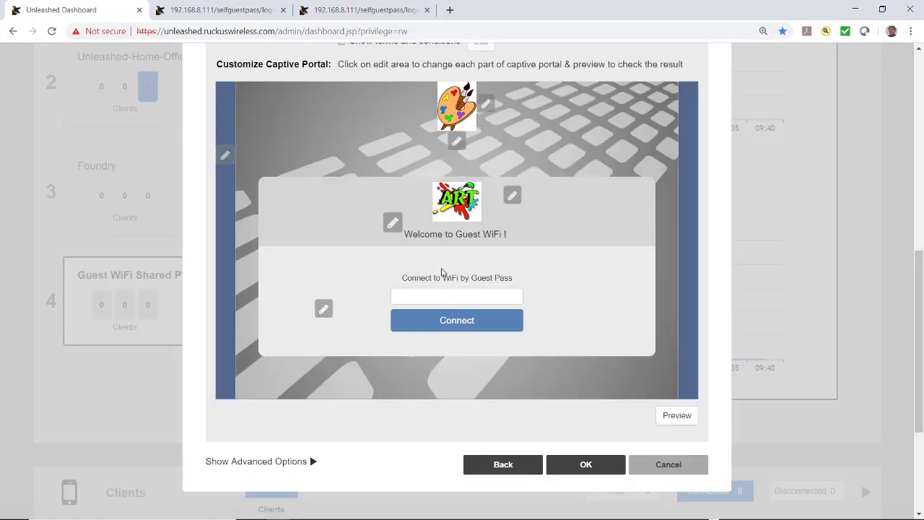
left_click(393, 223)
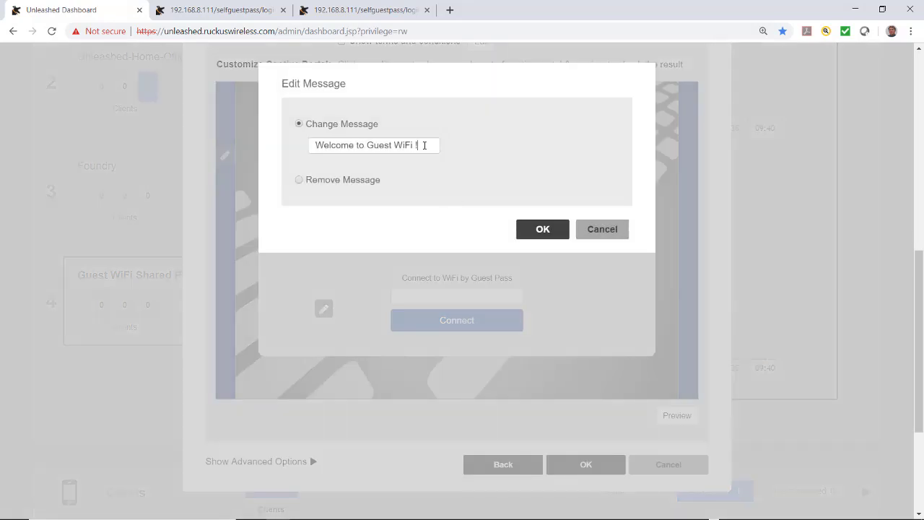
Step: Change the portal welcome message to 'Welcome to the Ahwahnee Art Studio!'
key("BackSpace")
key("BackSpace")
key("BackSpace")
key("BackSpace")
key("BackSpace")
key("BackSpace")
key("BackSpace")
key("BackSpace")
key("BackSpace")
key("BackSpace")
type("the Ahwahnee Art Studio!")
left_click(542, 238)
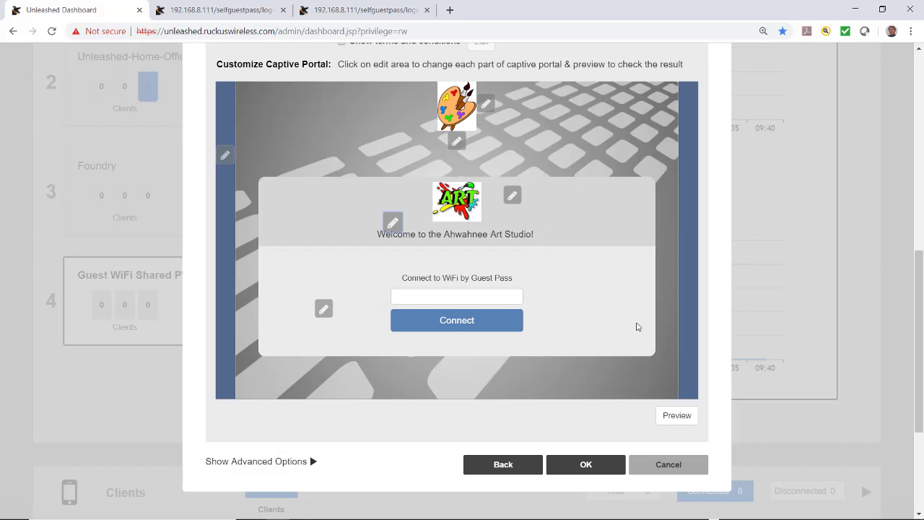
Step: Preview the captive portal page, then save the guest WLAN
left_click(677, 416)
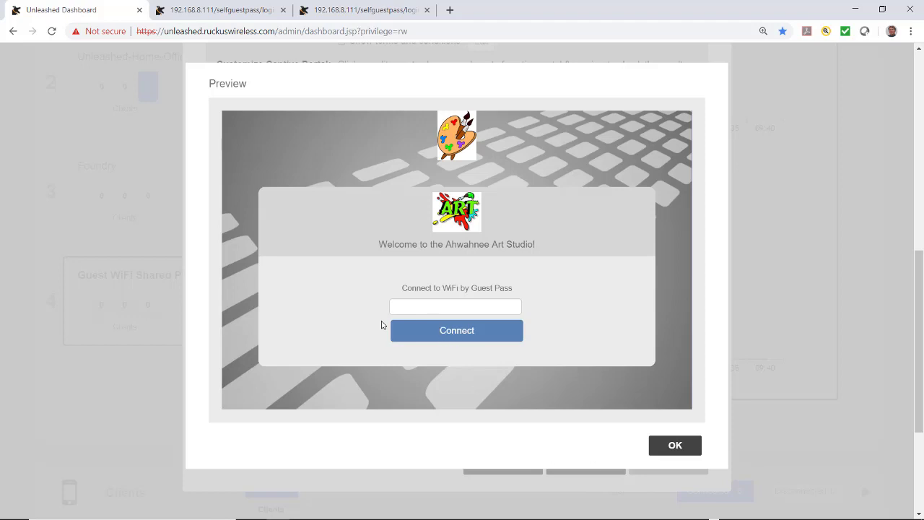
left_click(679, 450)
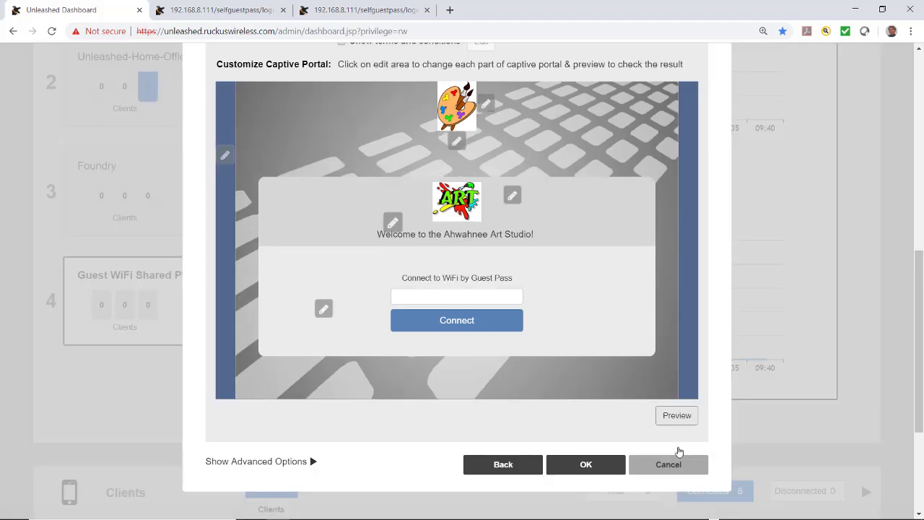
left_click(574, 471)
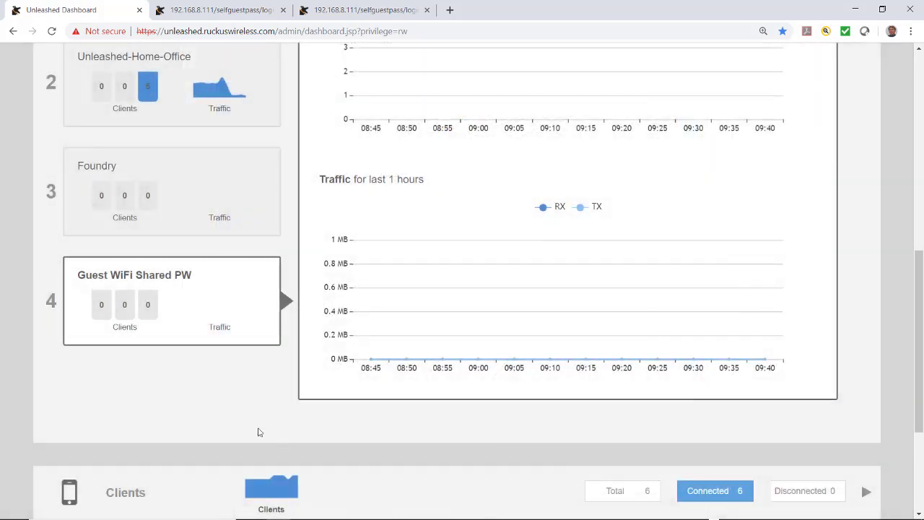
Step: Review Guest WiFi Shared PW's settings, cancel without changes, and collapse WiFi Networks
scroll(259, 431, "up", 2)
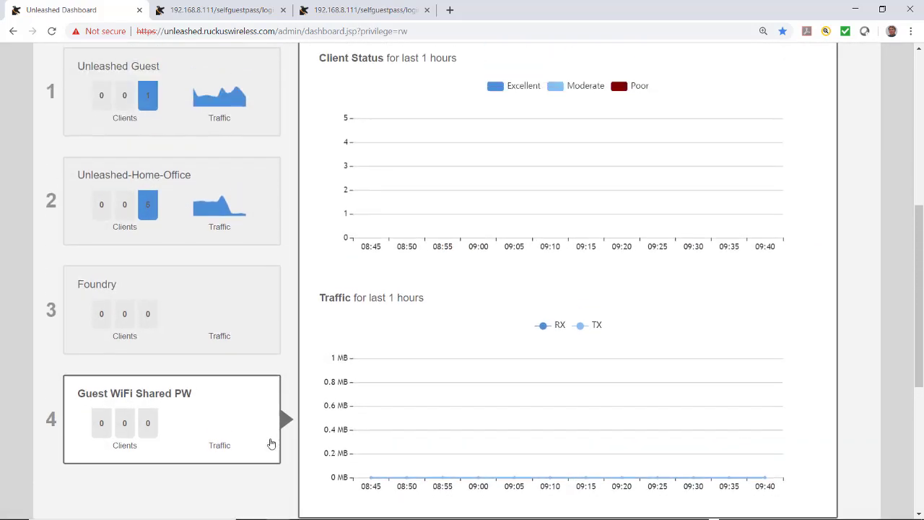
scroll(263, 462, "up", 2)
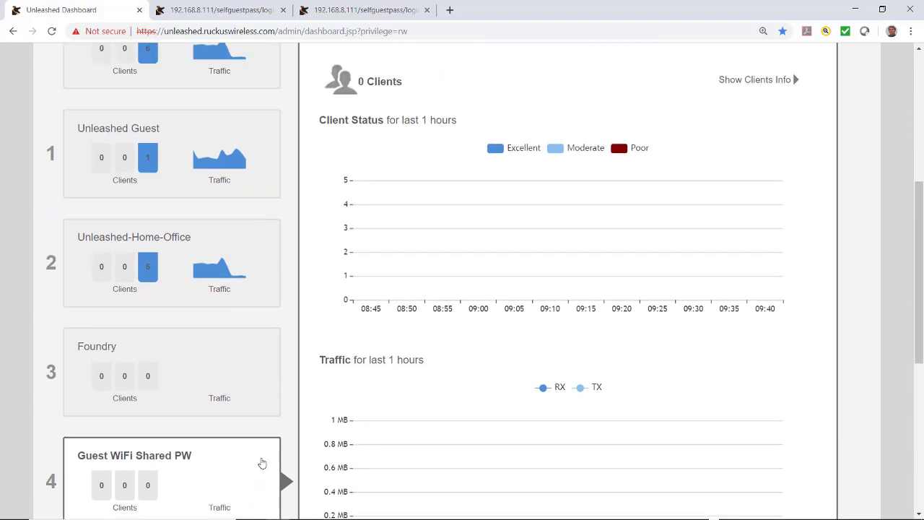
scroll(260, 466, "down", 3)
mouse_move(215, 370)
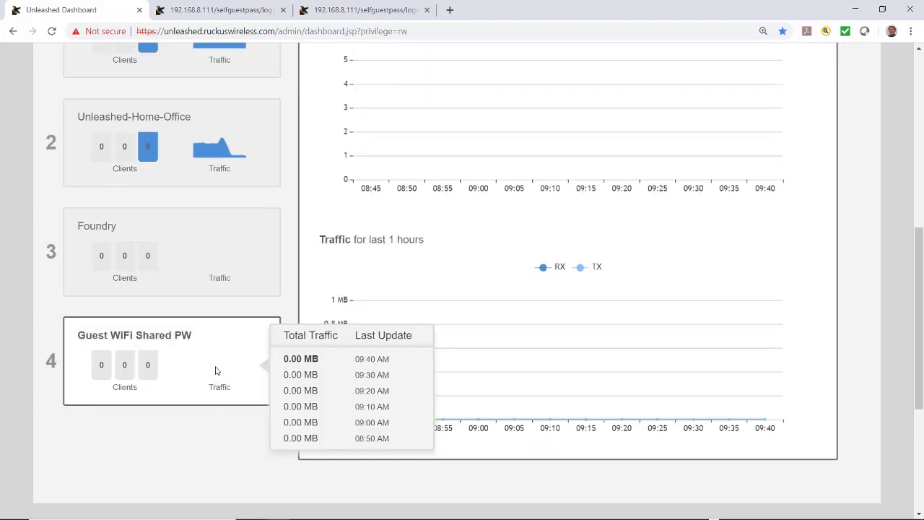
scroll(215, 370, "up", 4)
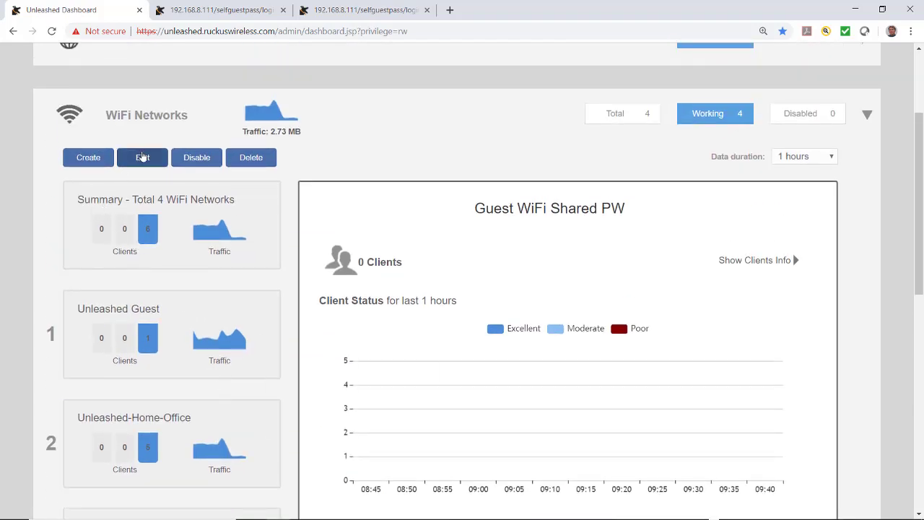
left_click(142, 157)
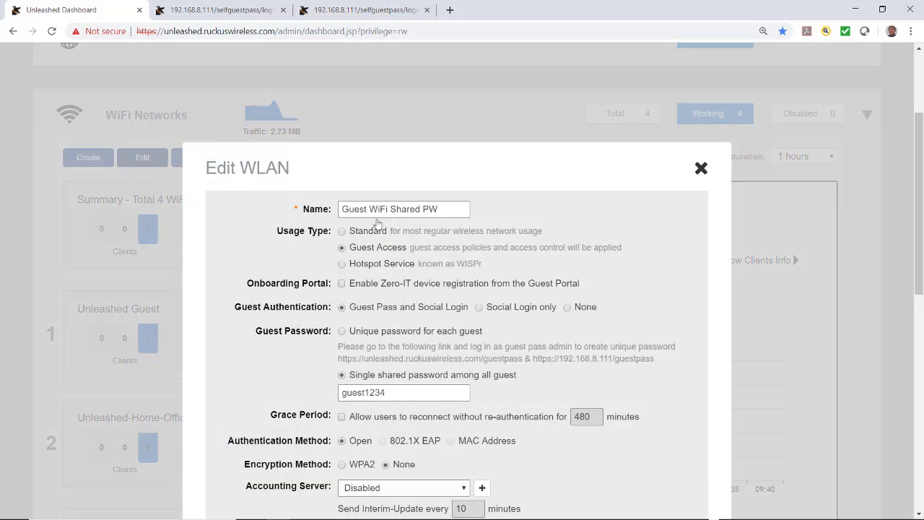
scroll(378, 225, "down", 2)
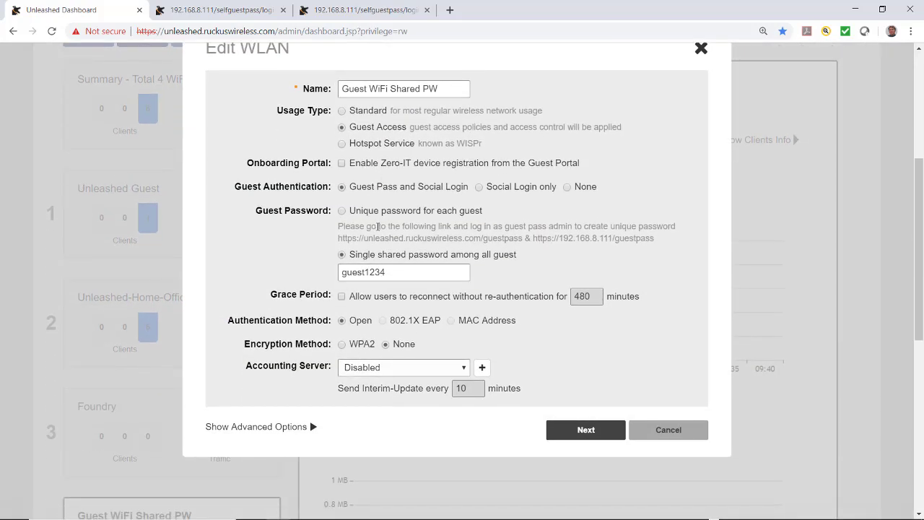
left_click(651, 437)
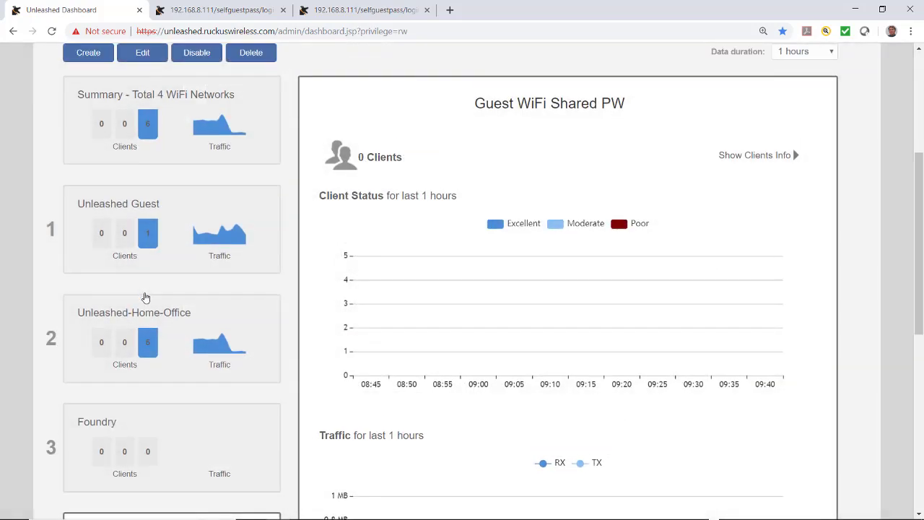
scroll(144, 297, "up", 3)
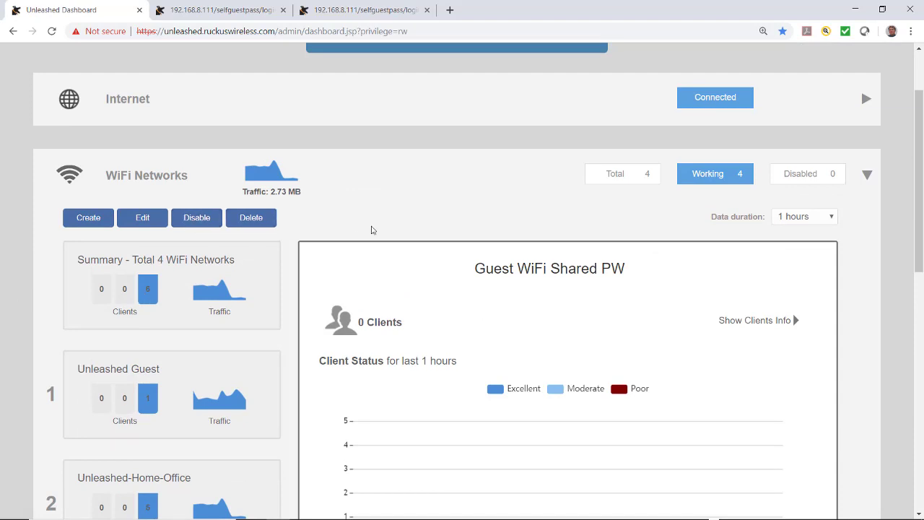
left_click(120, 183)
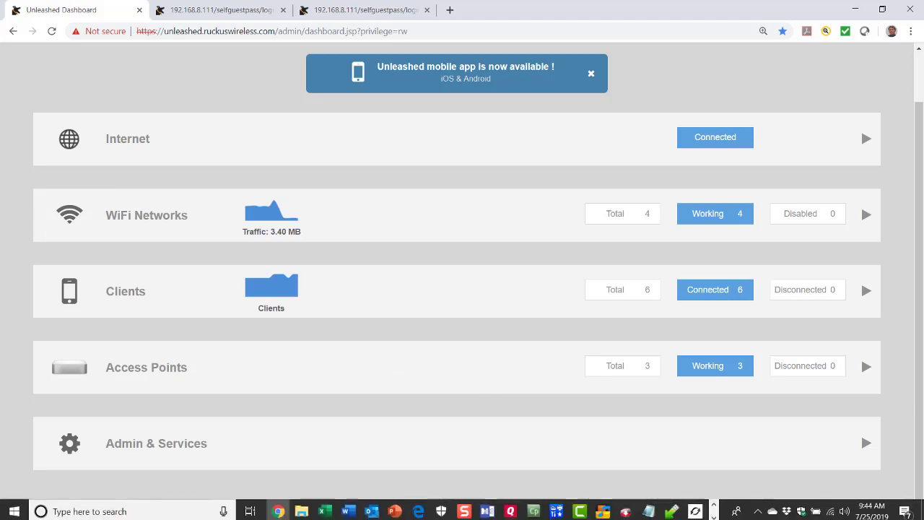
Step: Connect the computer to Guest WiFi Shared PW from the Windows Wi-Fi list
left_click(829, 507)
scroll(794, 325, "down", 1)
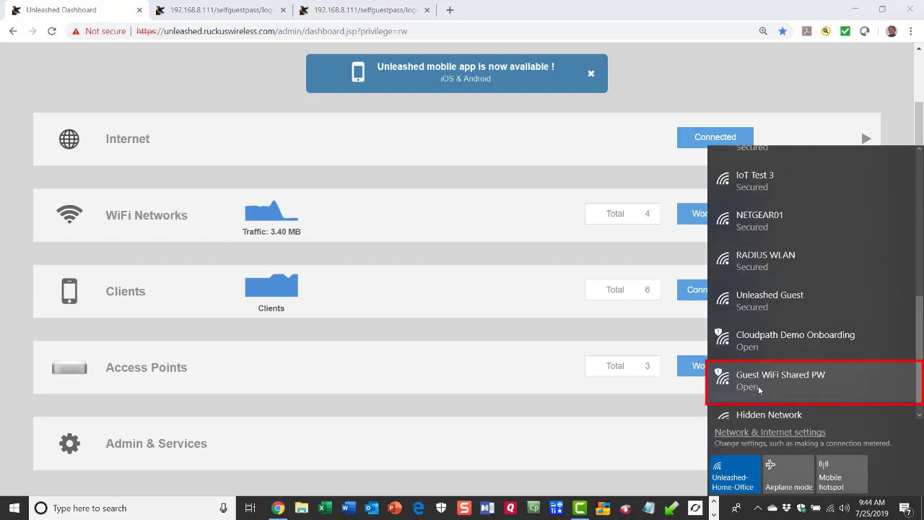
left_click(758, 385)
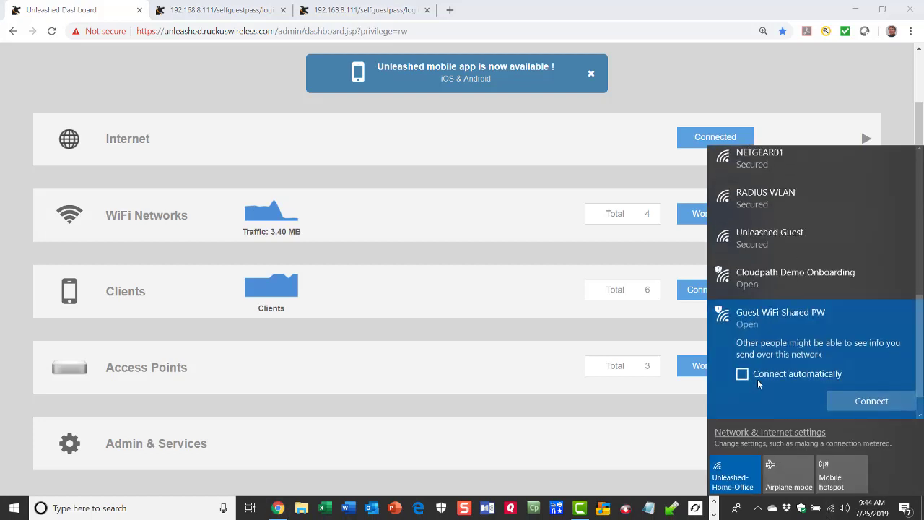
left_click(857, 405)
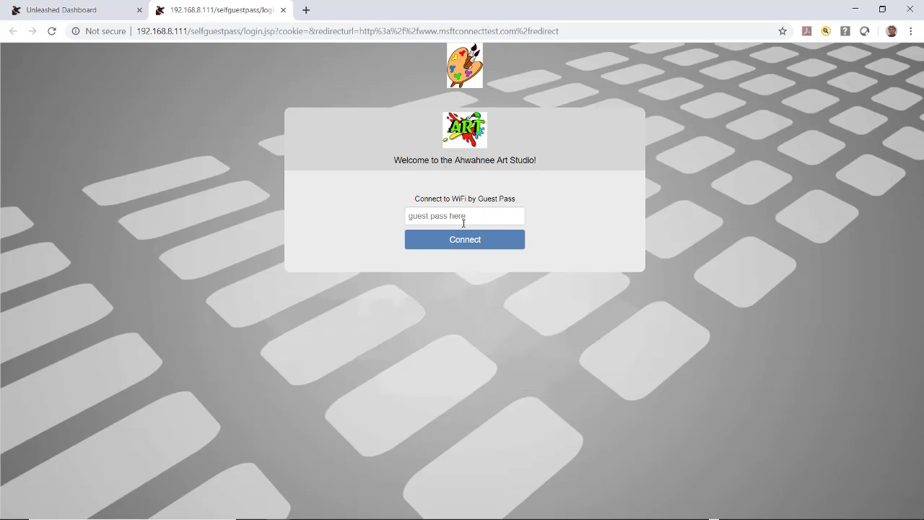
Step: Log in on the guest portal with the shared password and continue past the authenticated page
left_click(407, 215)
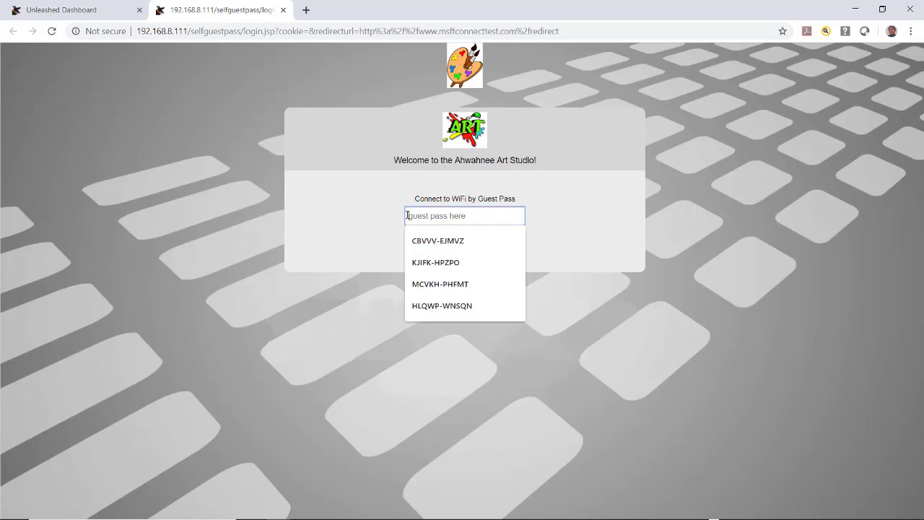
type("gu")
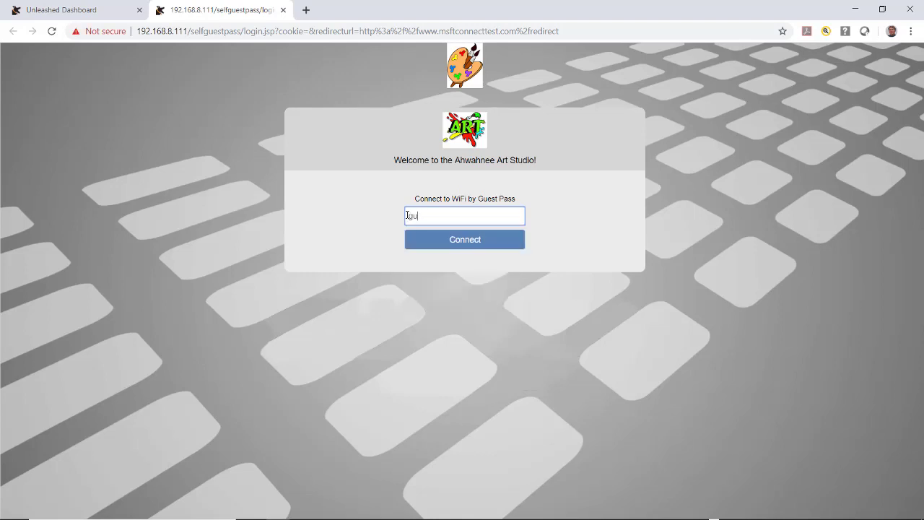
type("est1234")
left_click(454, 241)
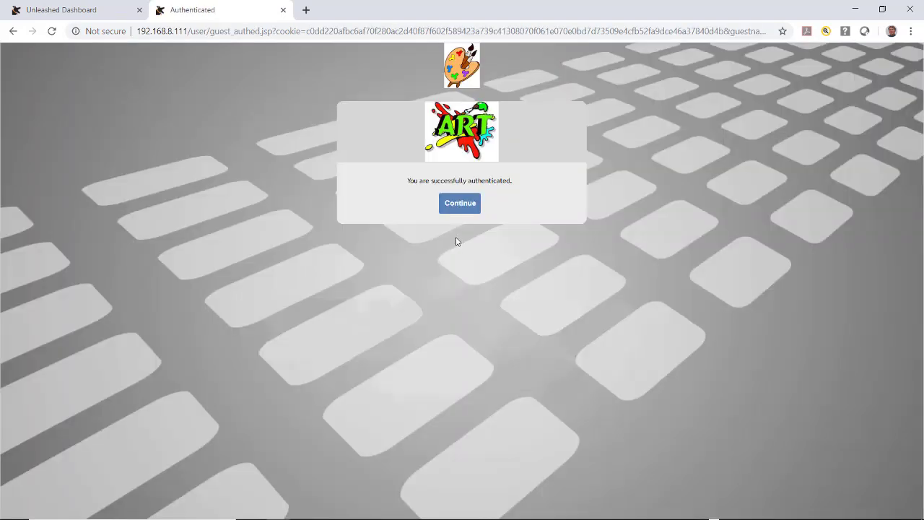
left_click(462, 210)
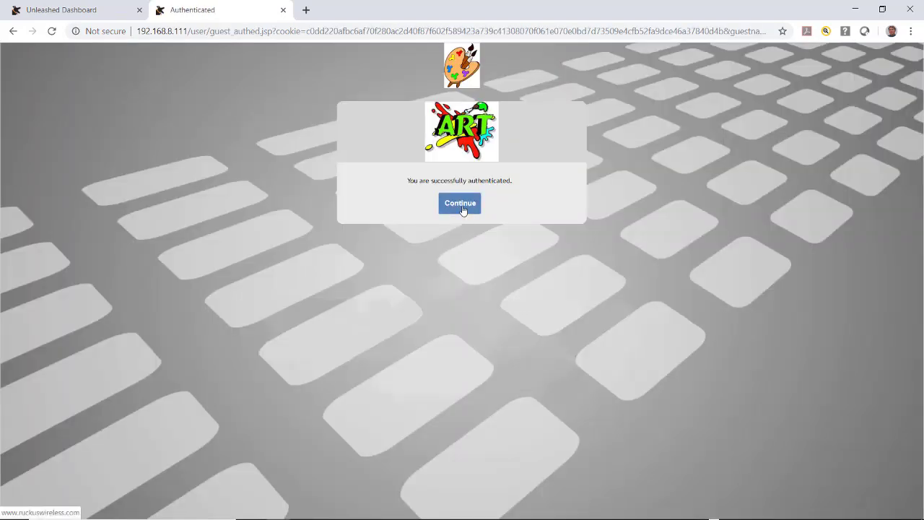